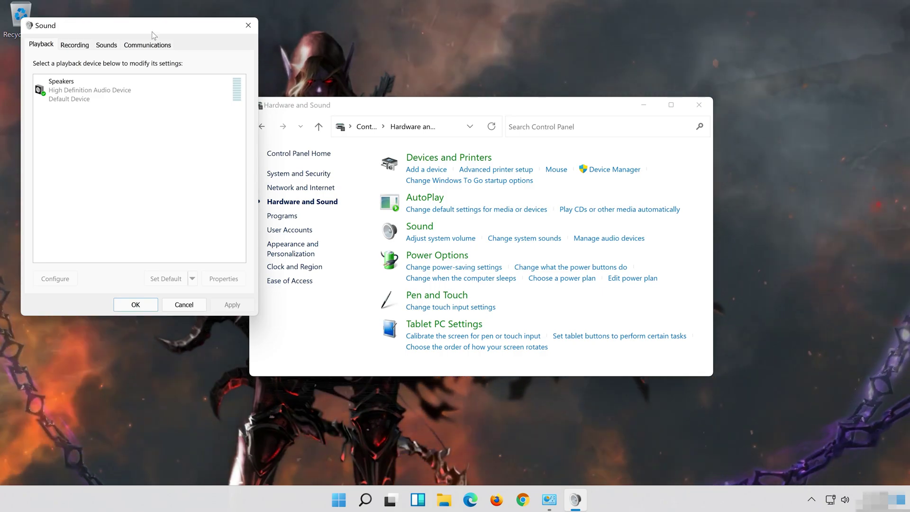
Close the Hardware and Sound window and open the properties of the Speakers playback device
drag(152, 31, 479, 98)
click(699, 104)
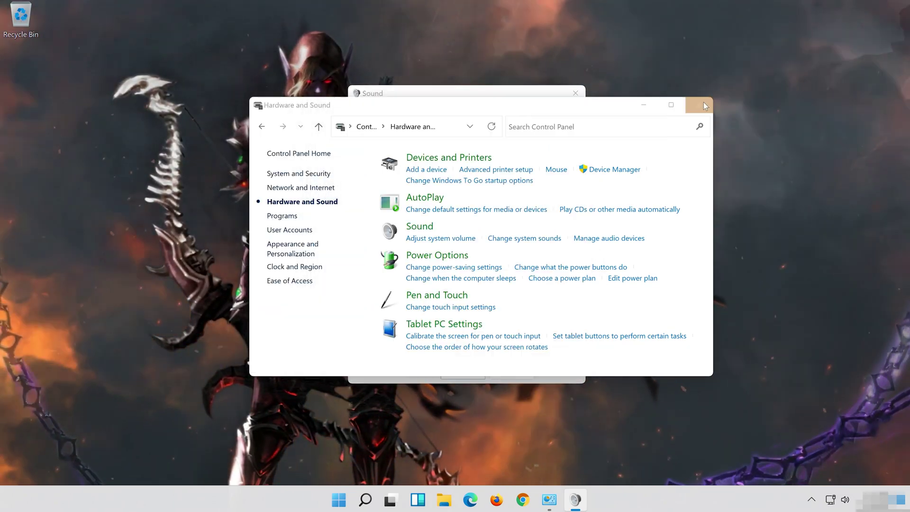
click(437, 153)
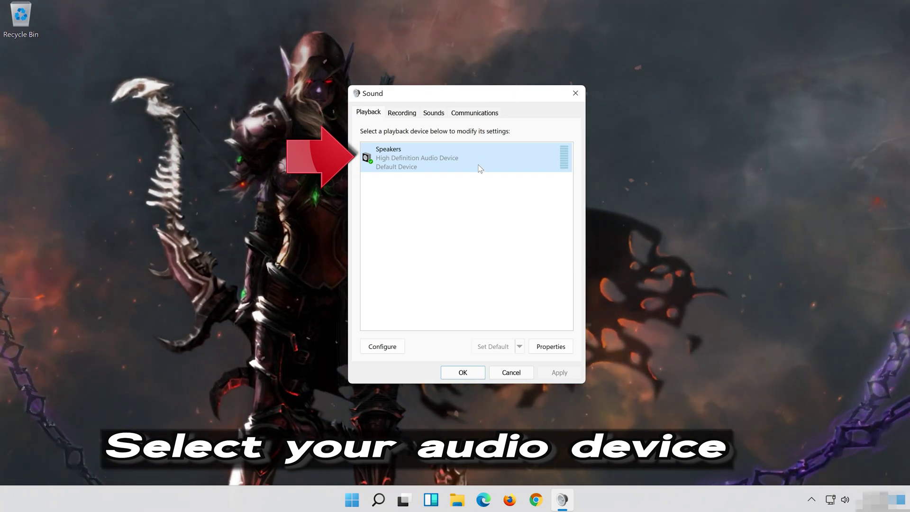
right_click(467, 151)
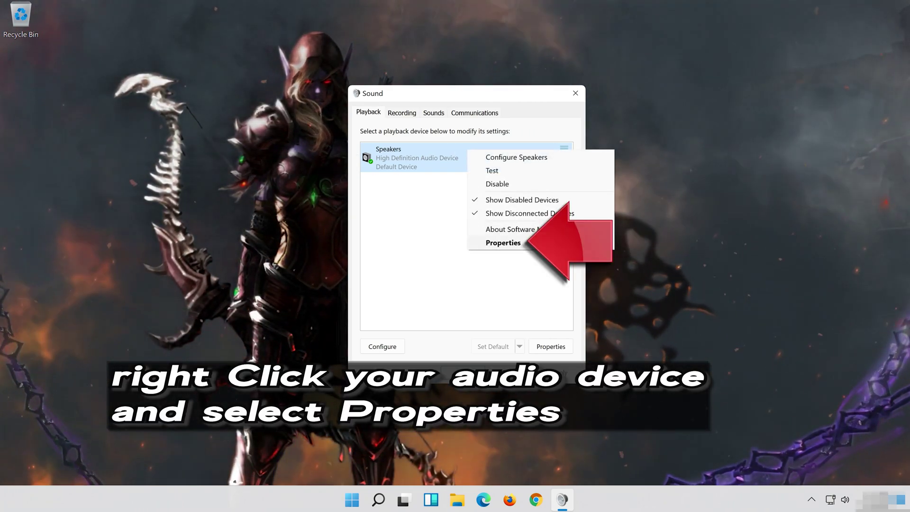
click(540, 247)
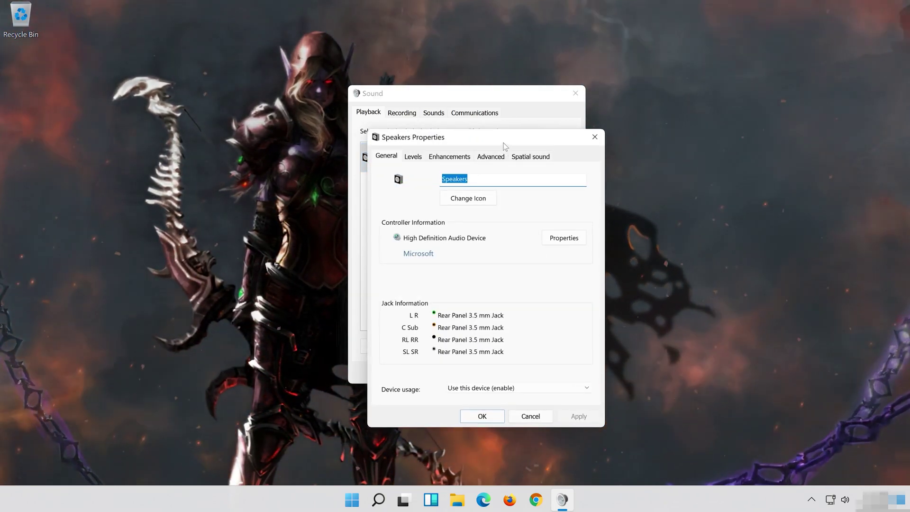
Disable all enhancements for the Speakers, apply the change and close the sound dialogs
drag(506, 140, 492, 96)
click(435, 112)
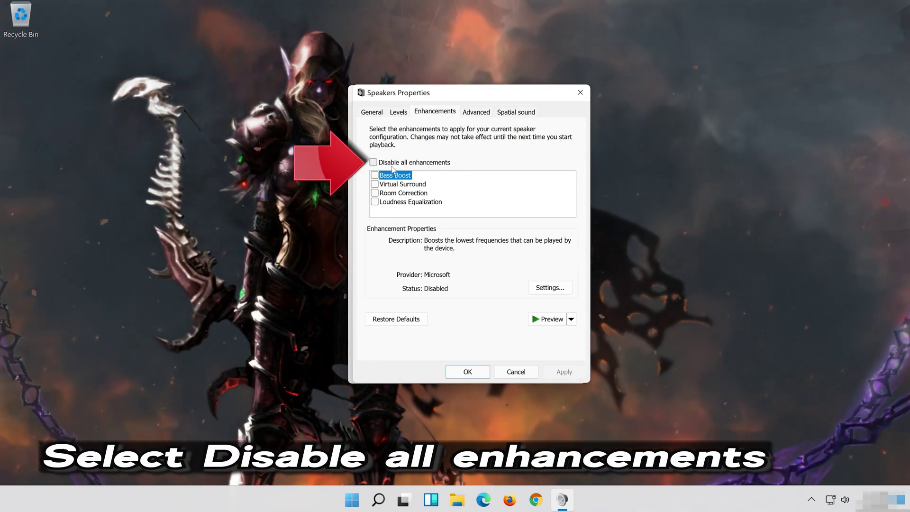
click(374, 163)
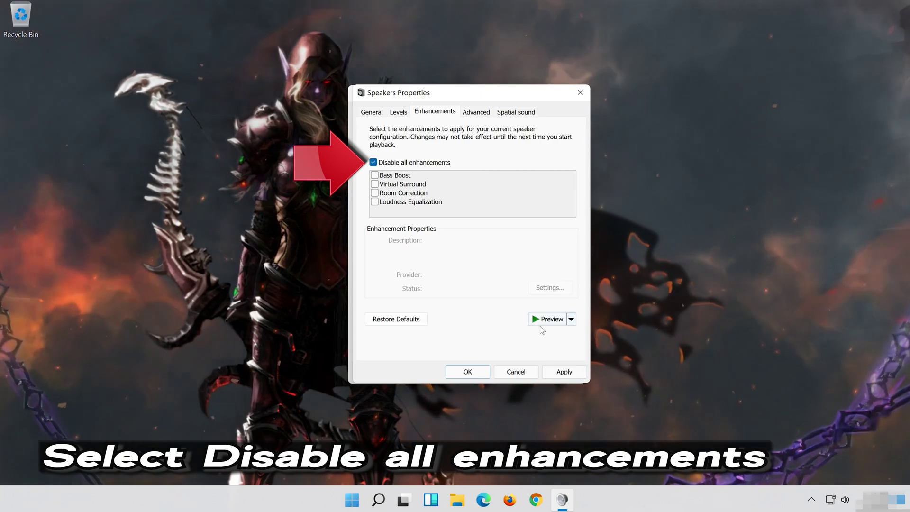
click(575, 372)
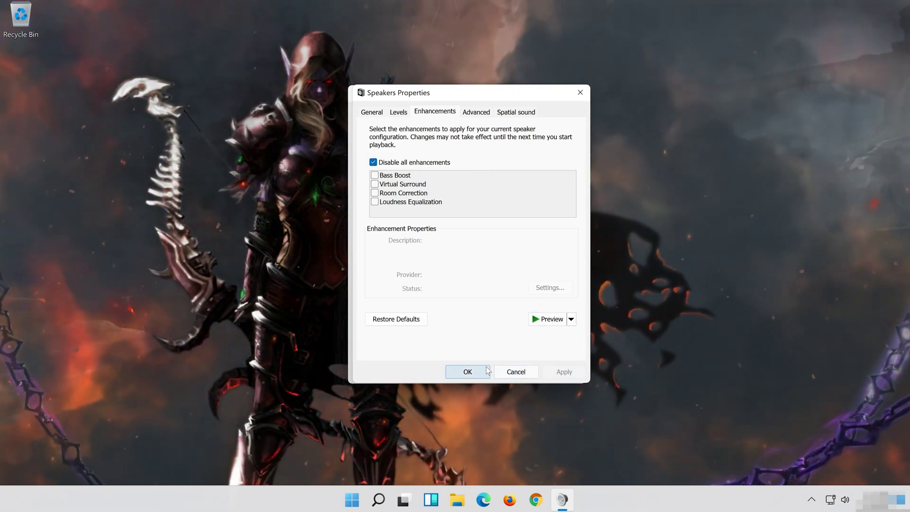
click(468, 372)
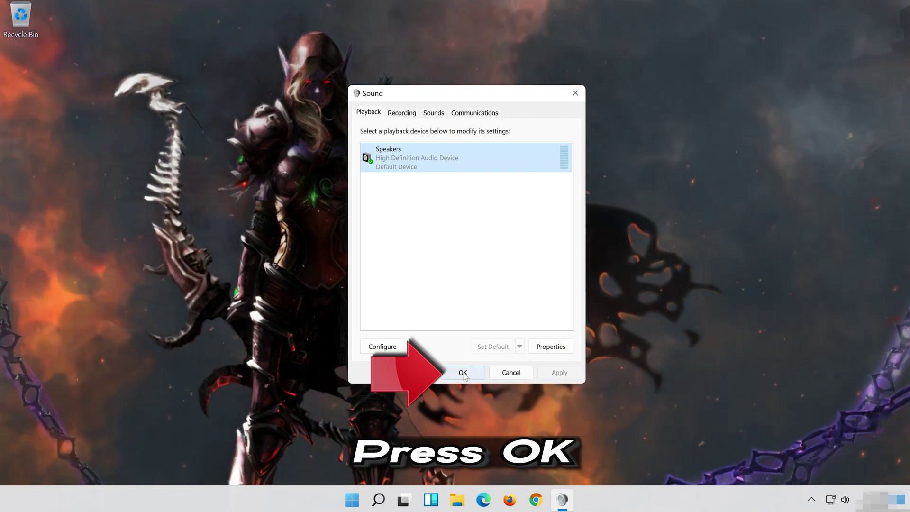
click(463, 373)
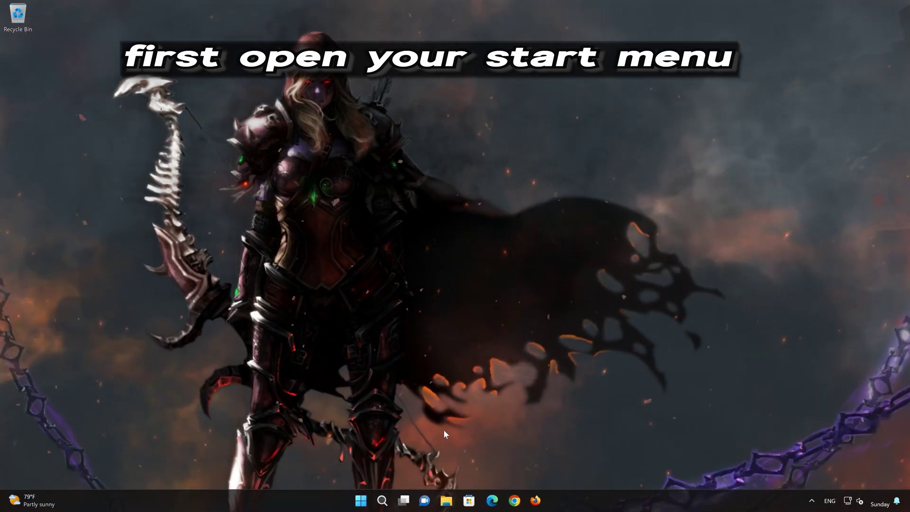
Open the Other troubleshooters list in the Troubleshoot section of the Windows System settings
click(377, 497)
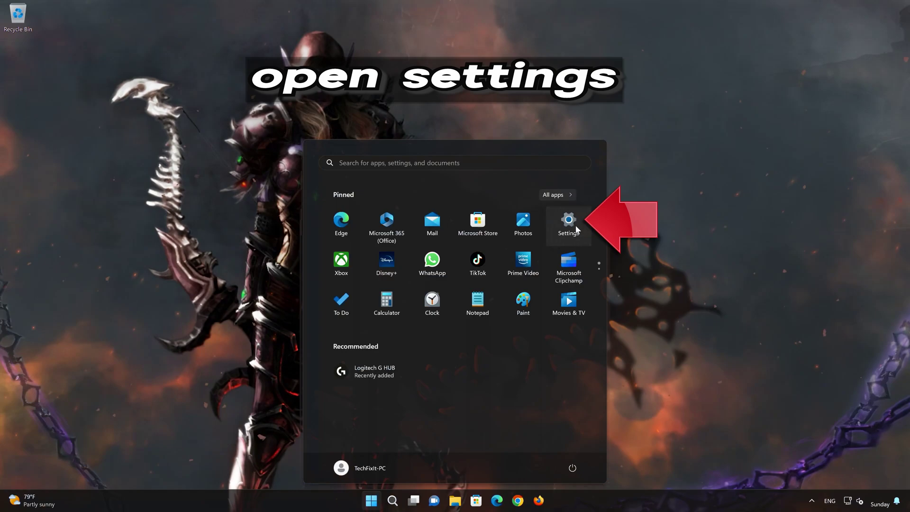
click(576, 230)
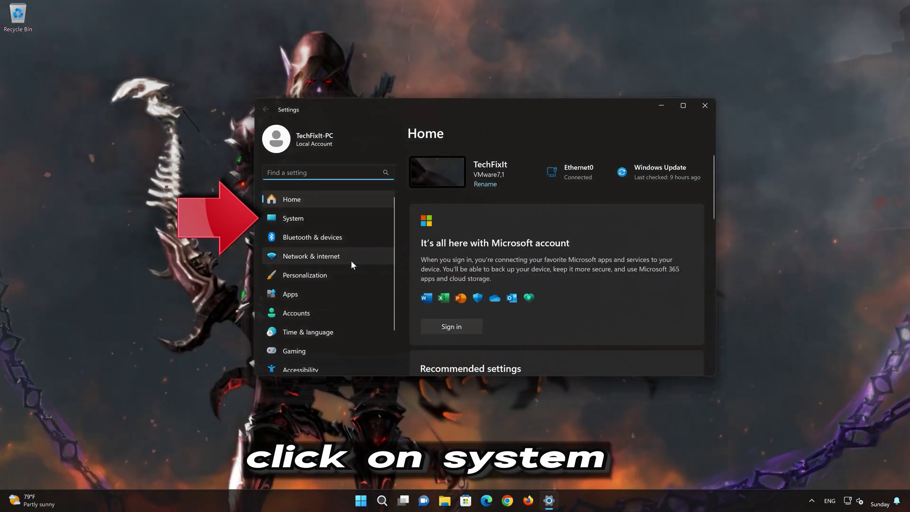
click(322, 217)
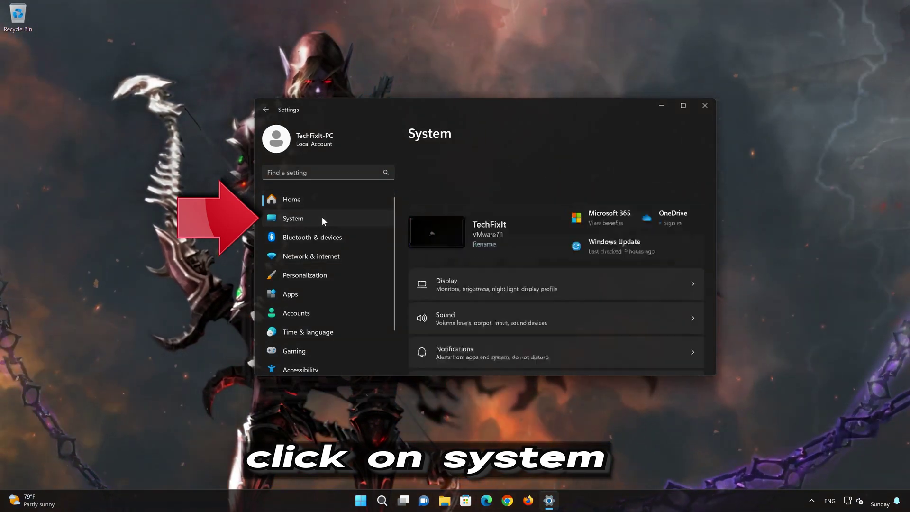
scroll(540, 280, down, 4)
scroll(539, 280, down, 4)
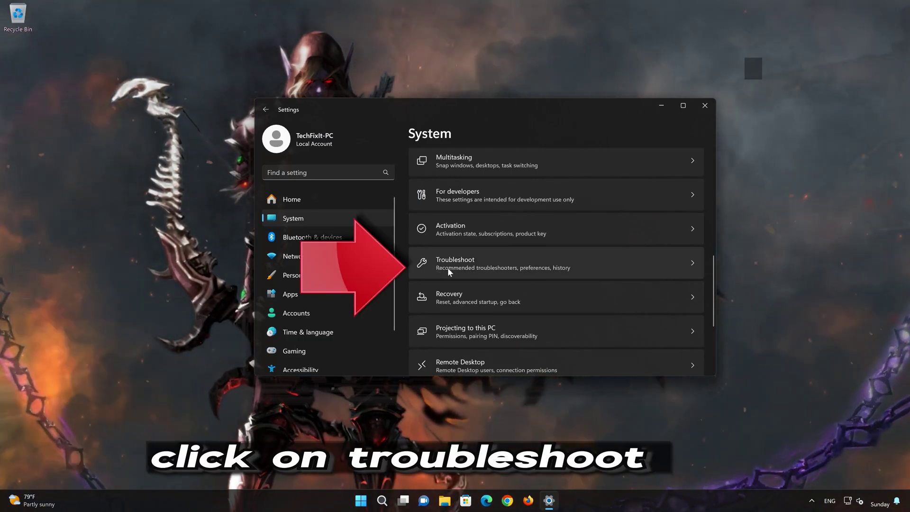
scroll(517, 268, down, 1)
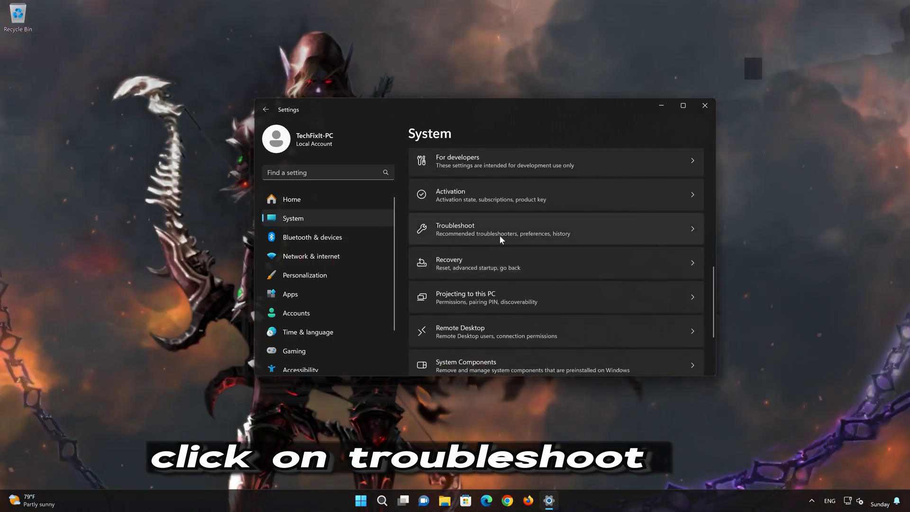
click(500, 236)
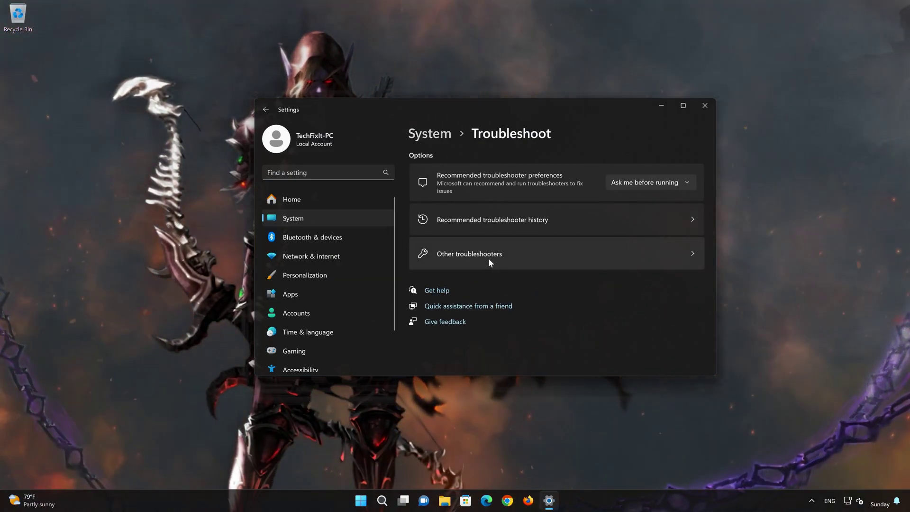
click(489, 259)
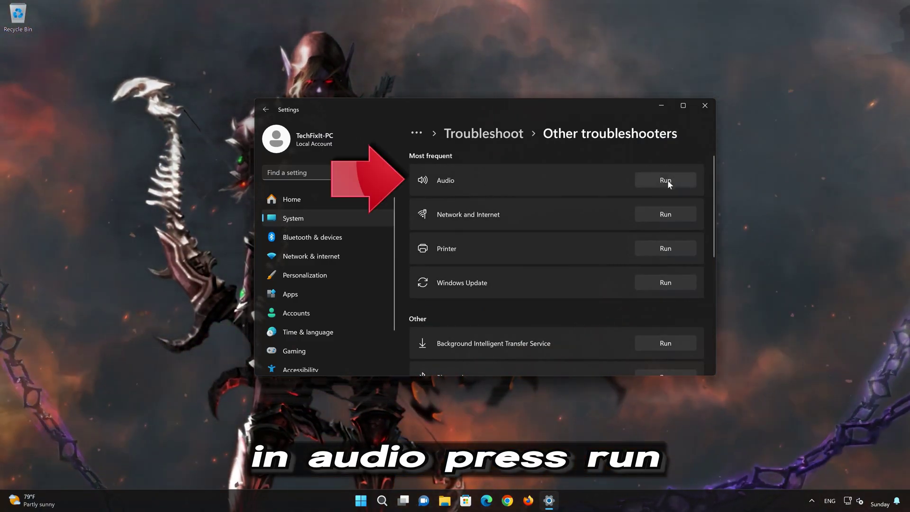
Run the Audio troubleshooter, consenting to diagnostics and an audio services restart, report the problem as solved and close Get Help
click(668, 180)
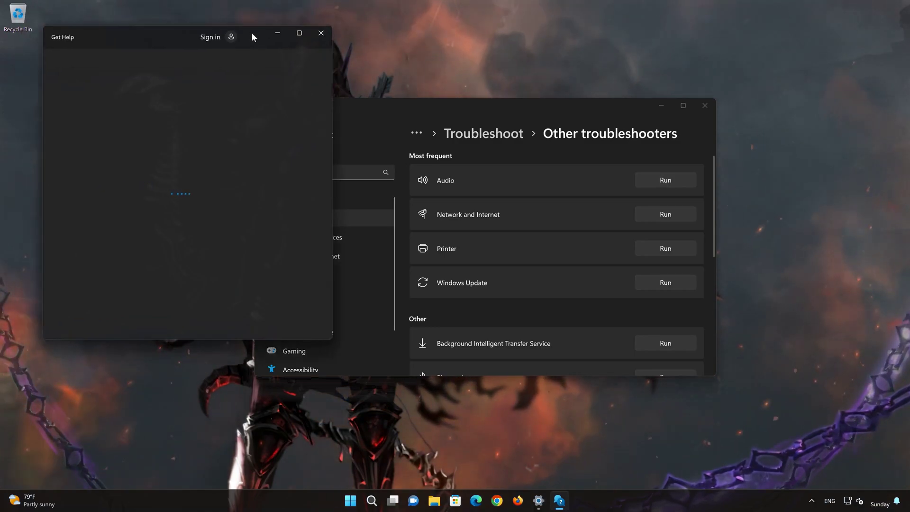
drag(230, 27, 504, 85)
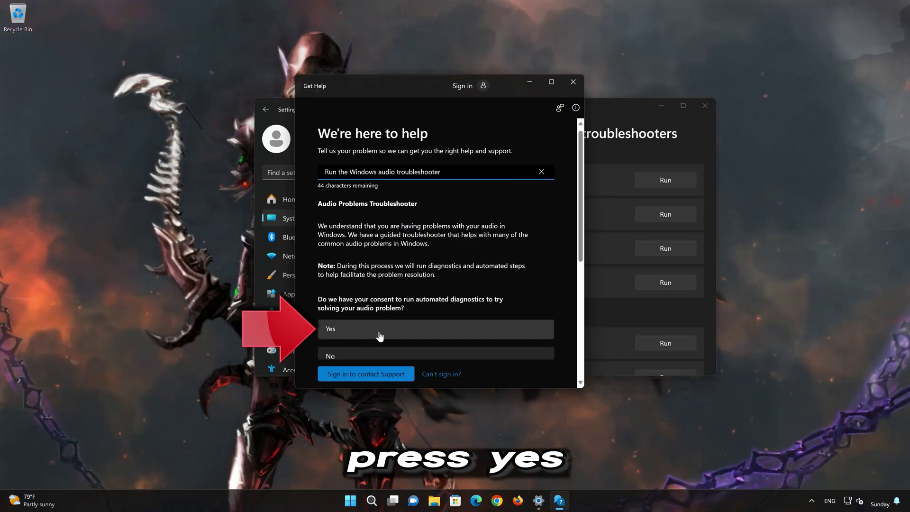
click(378, 334)
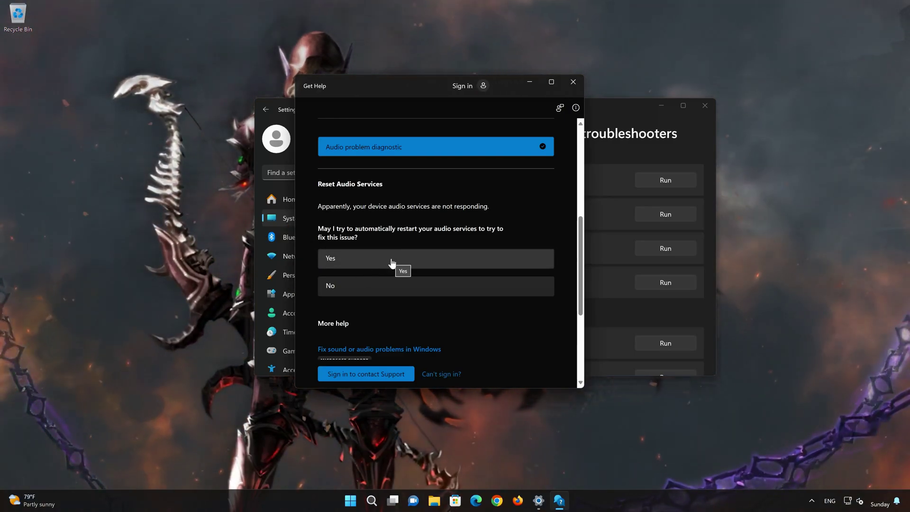
click(391, 260)
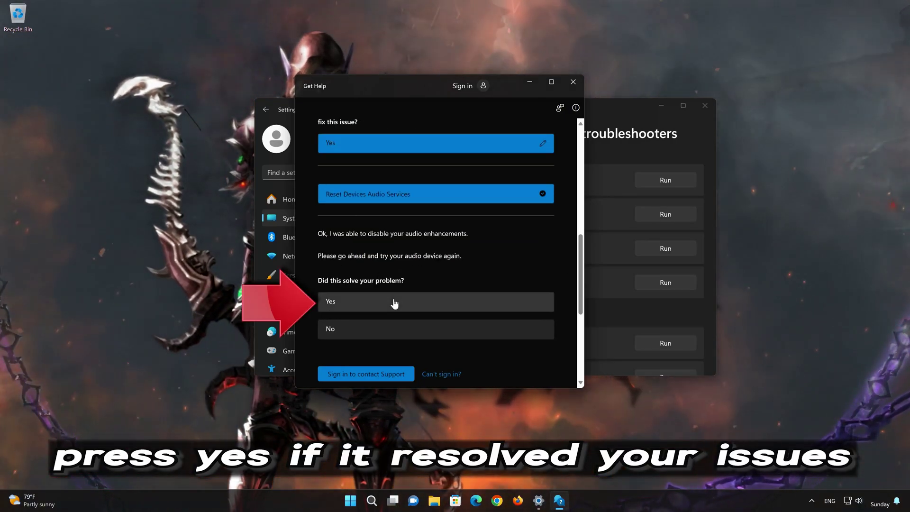
click(393, 302)
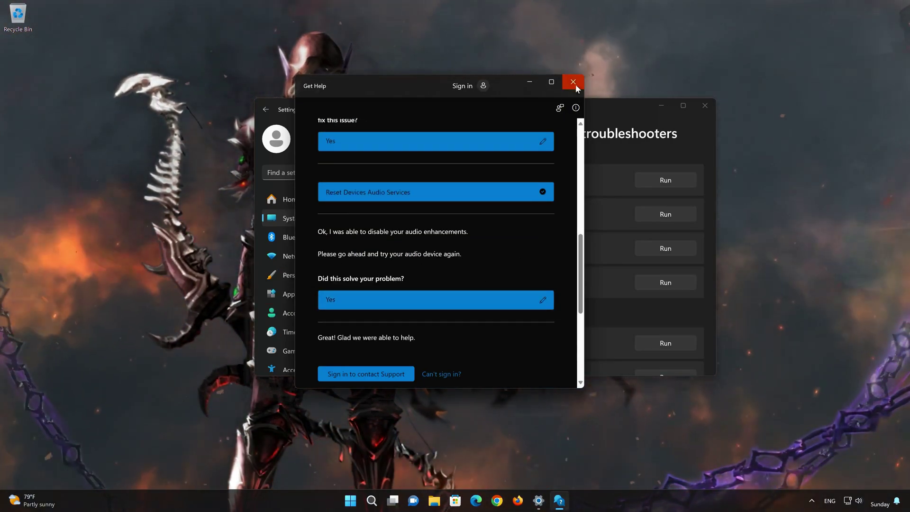
click(574, 83)
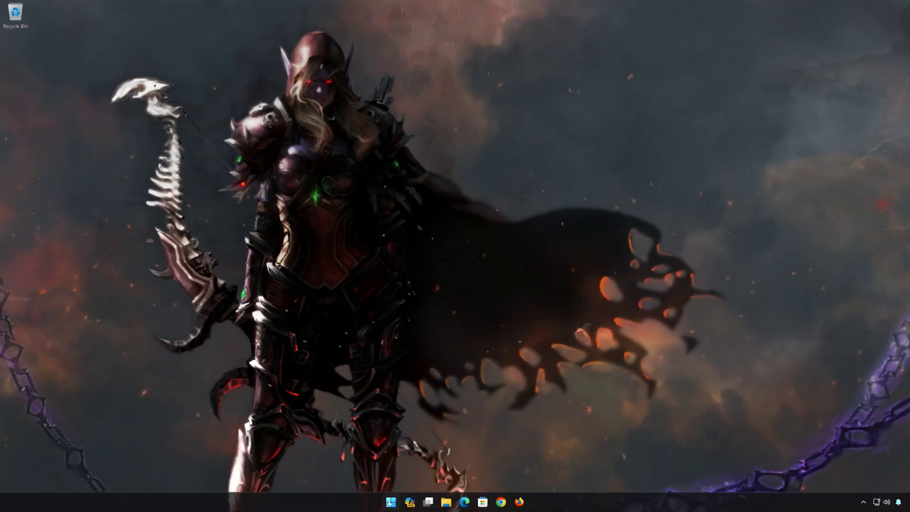
Search for "control panel" and open the Sound dialog from its Hardware and Sound category
click(390, 502)
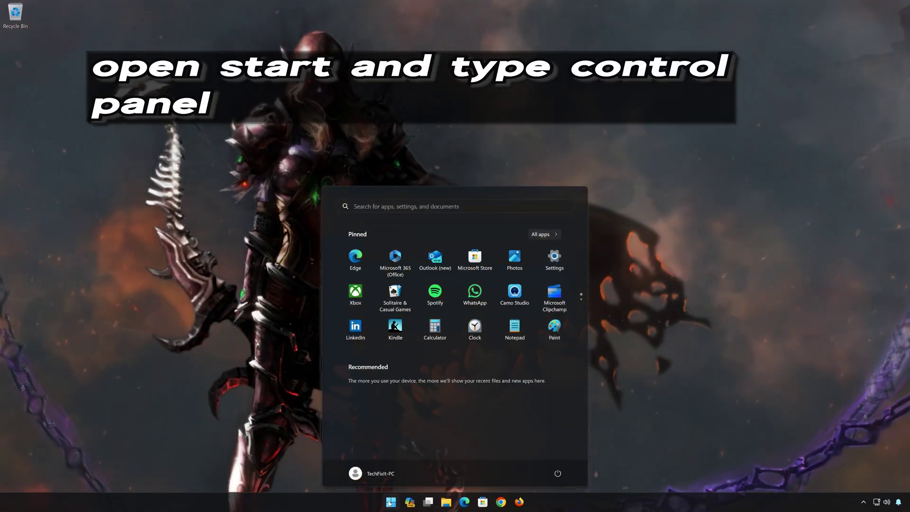
text(contr)
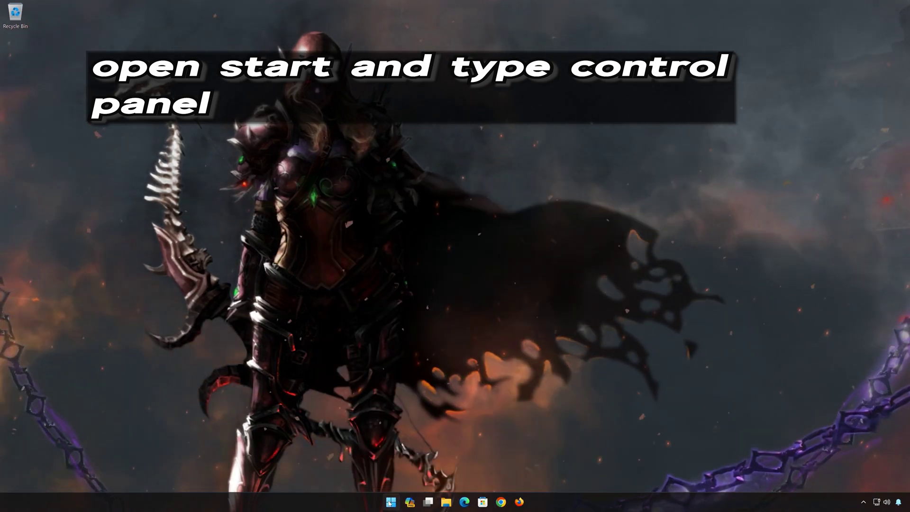
text(ol pane)
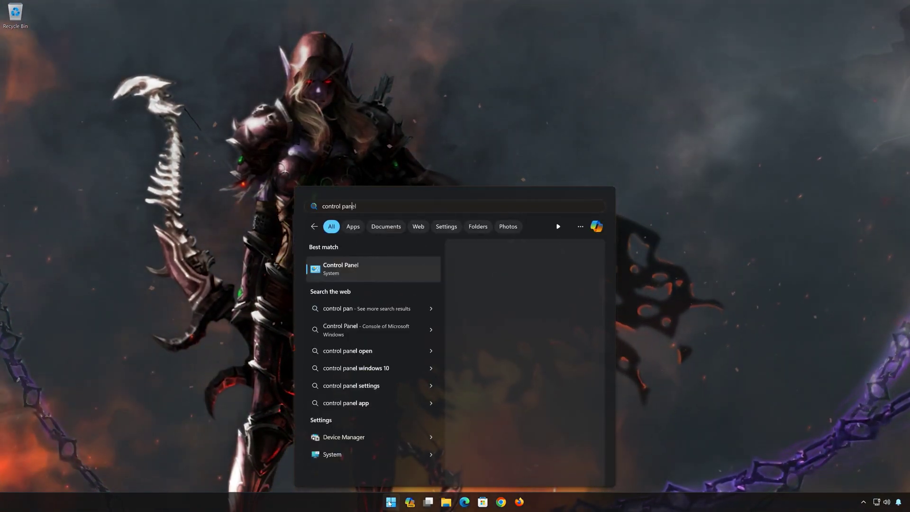
text(l)
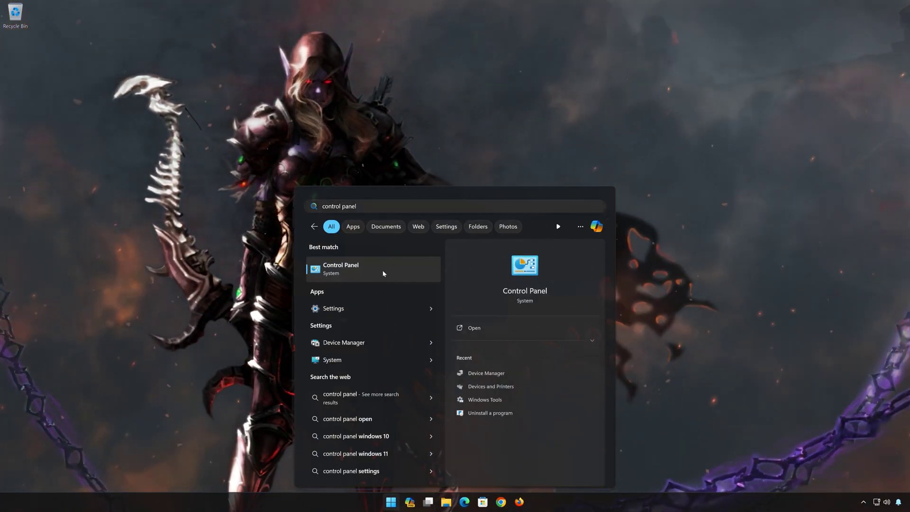
click(383, 270)
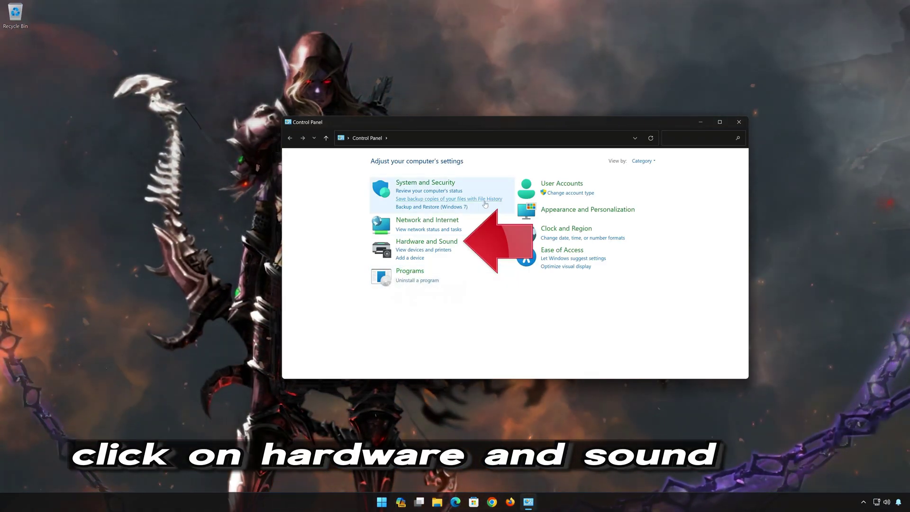
click(430, 243)
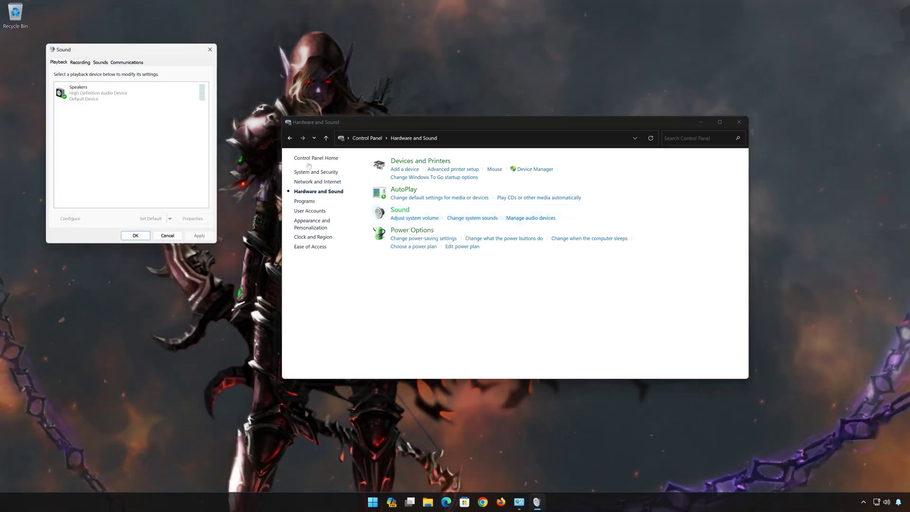
Close the Hardware and Sound window, keeping the Sound dialog, and open the Speakers device's properties
drag(165, 54, 539, 138)
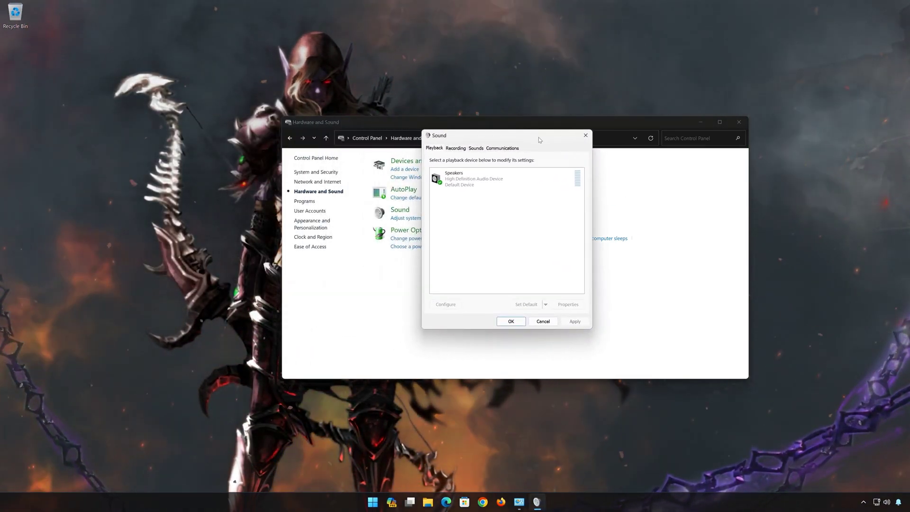
click(738, 123)
click(738, 123)
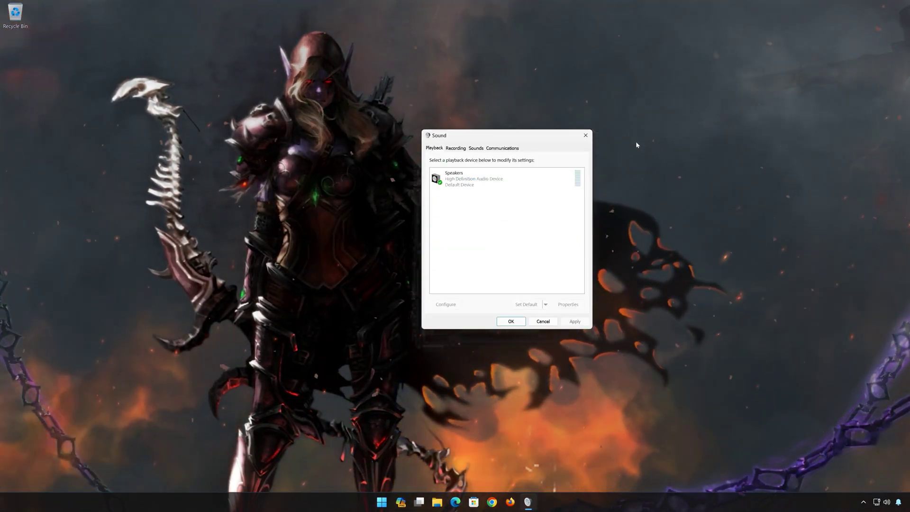
click(493, 174)
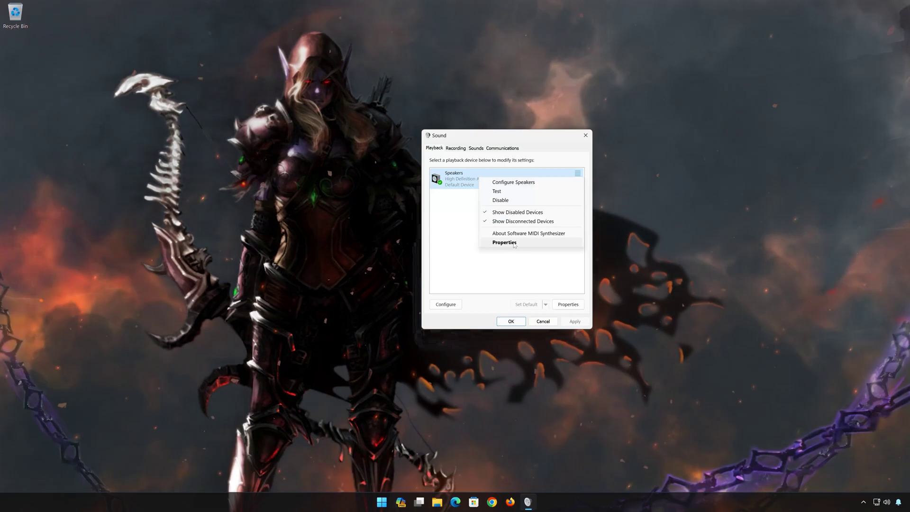
click(504, 243)
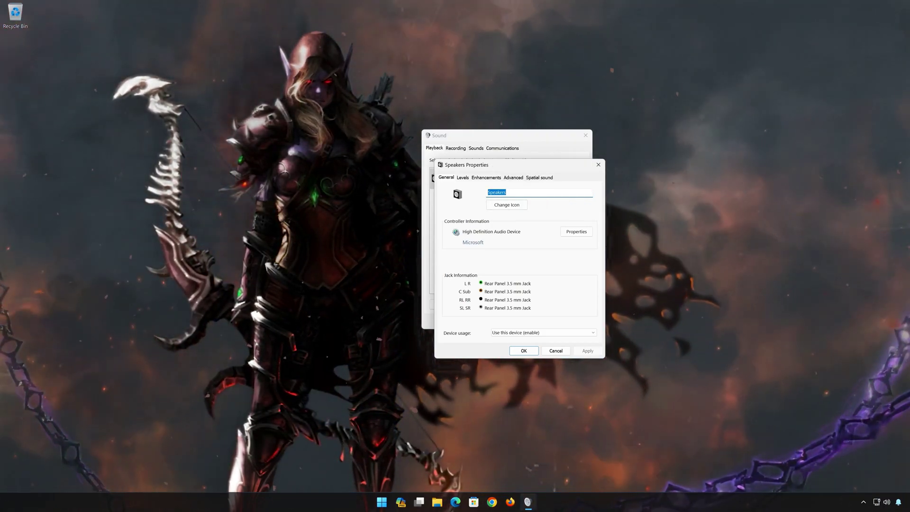
Set the speakers' default format to 16 bit, 44100 Hz (CD Quality), apply it and close the Sound dialog
click(515, 178)
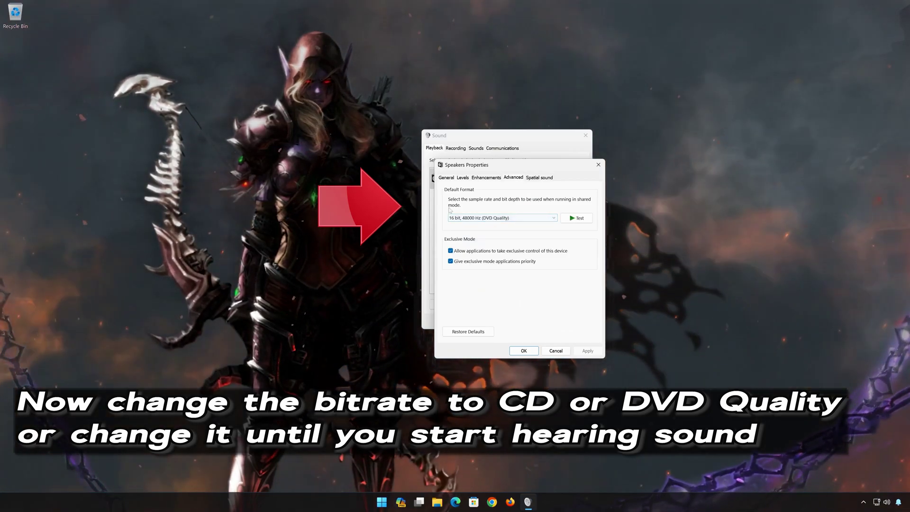
click(490, 219)
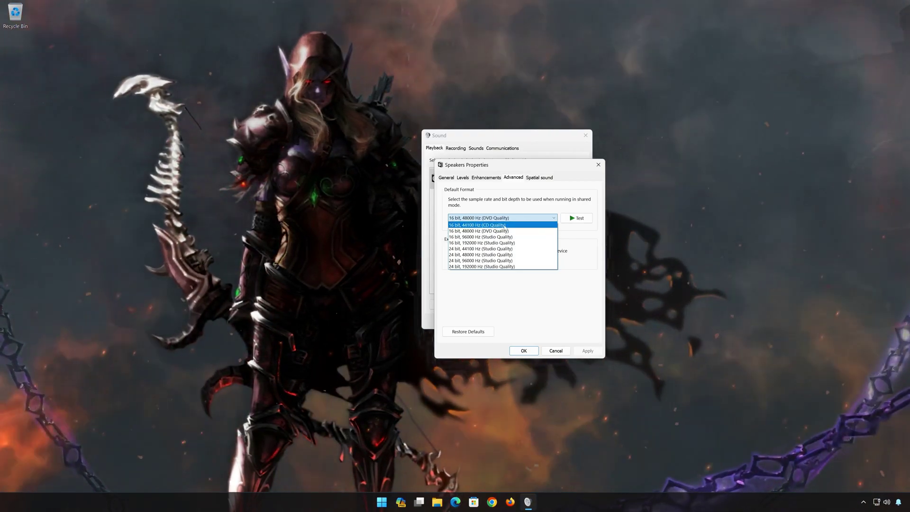
click(504, 226)
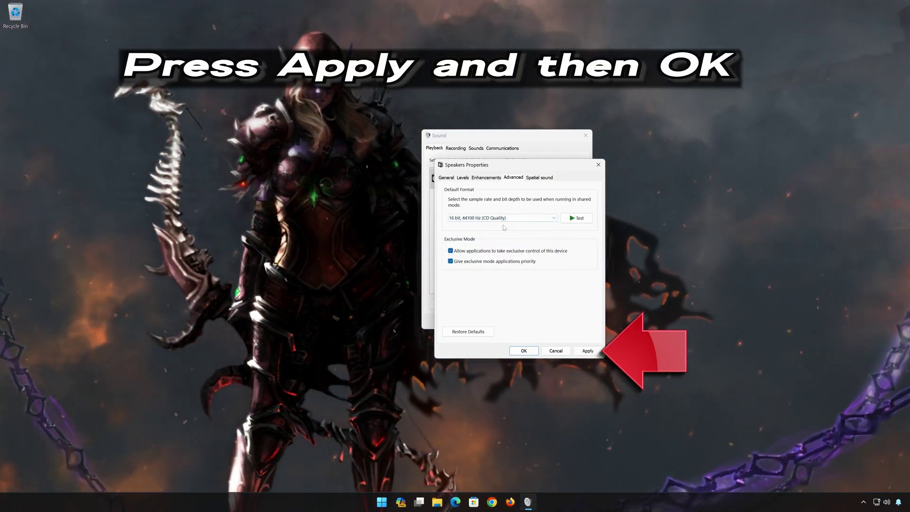
click(587, 352)
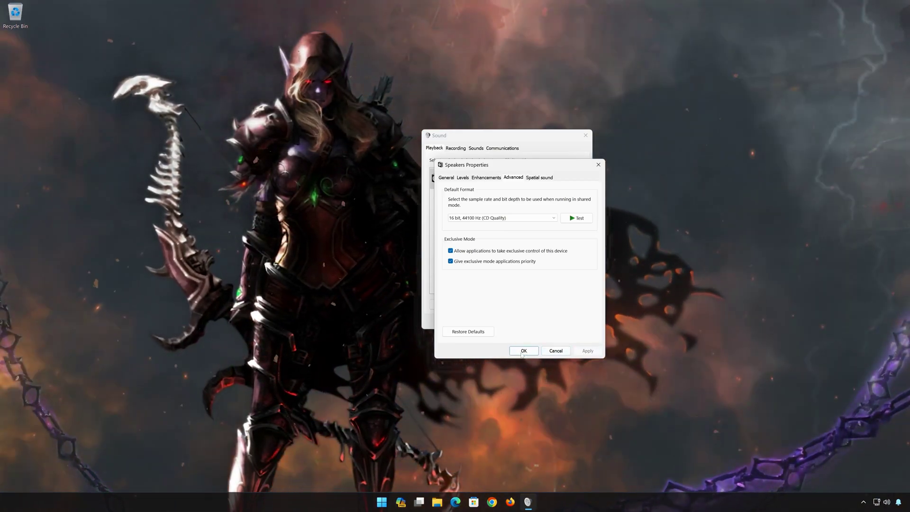
click(524, 351)
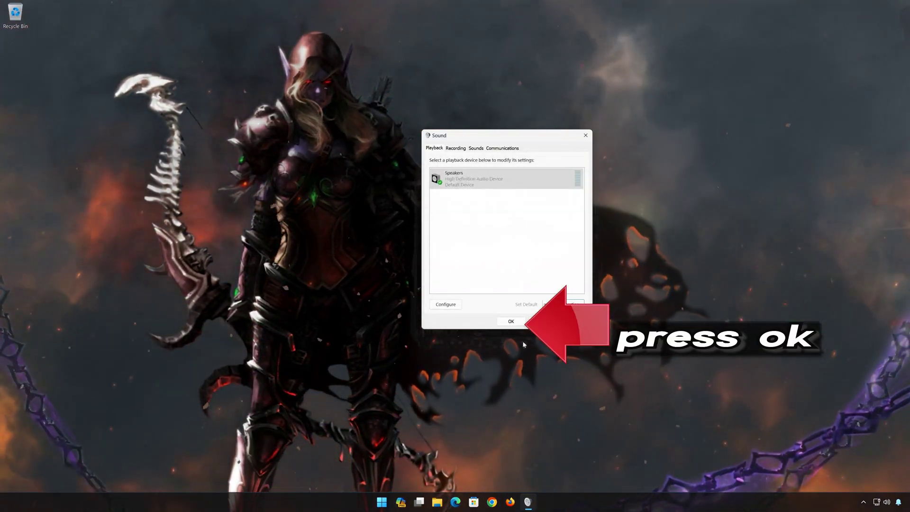
click(518, 322)
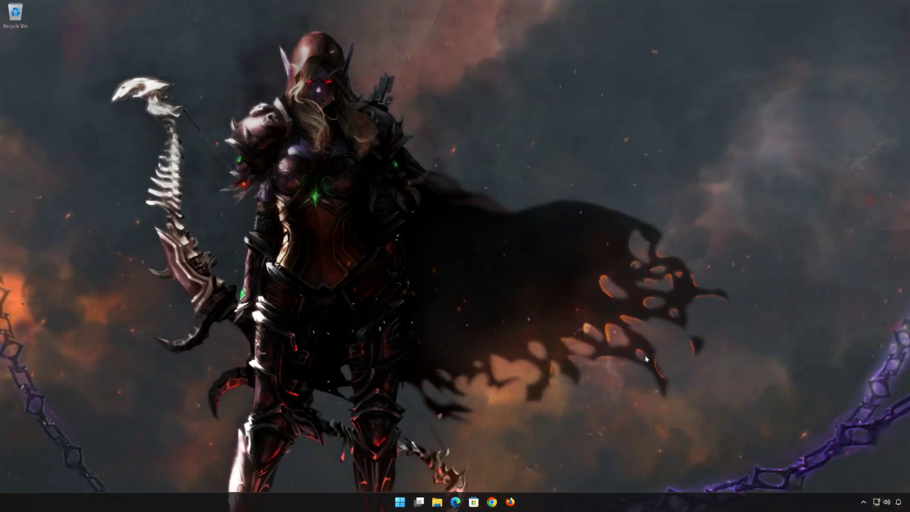
Search for "device manager", open it and display the driver options in the High Definition Audio Device's properties
click(405, 502)
text(device manager)
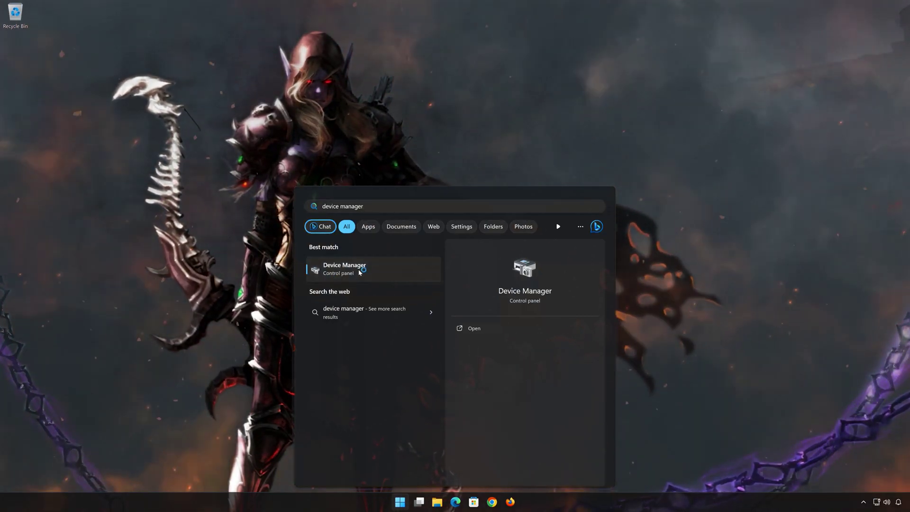
click(360, 271)
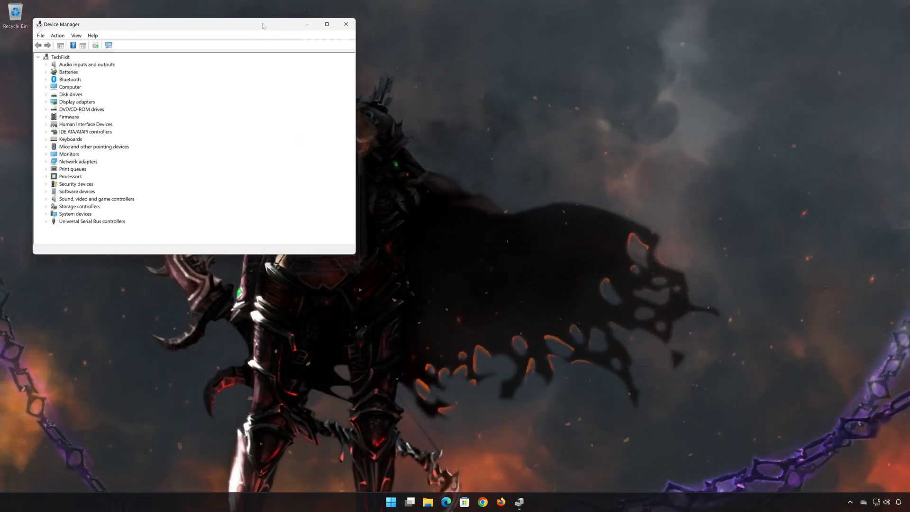
drag(262, 24, 559, 112)
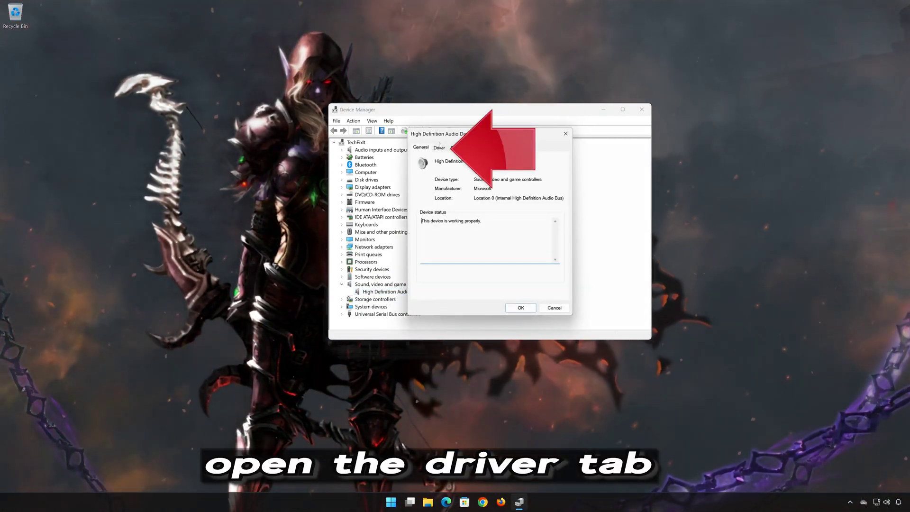
click(439, 147)
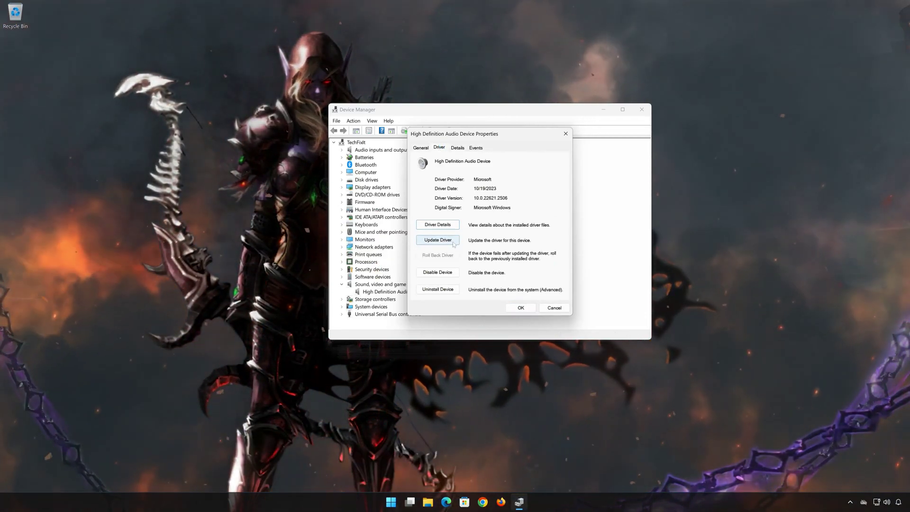
Update the audio driver manually with High Definition Audio Device from the computer's available drivers, accept the compatibility warning and close Device Manager
click(438, 240)
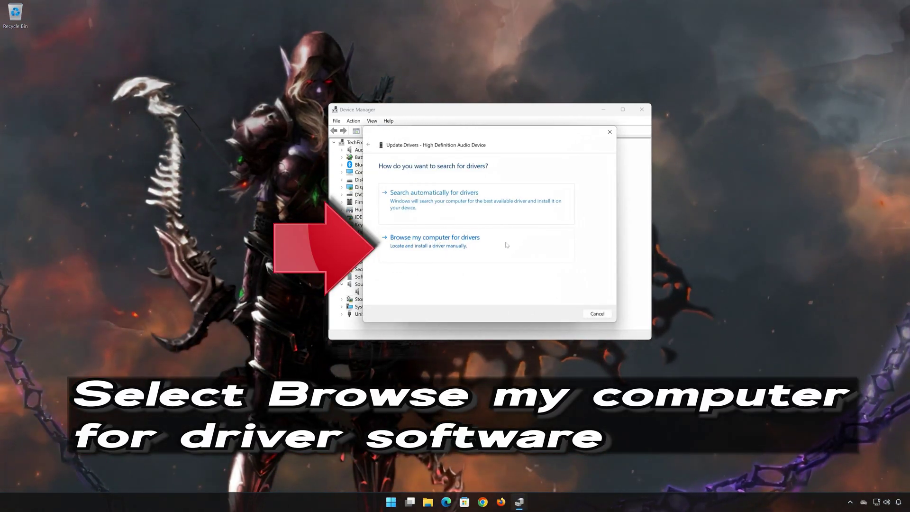
click(433, 246)
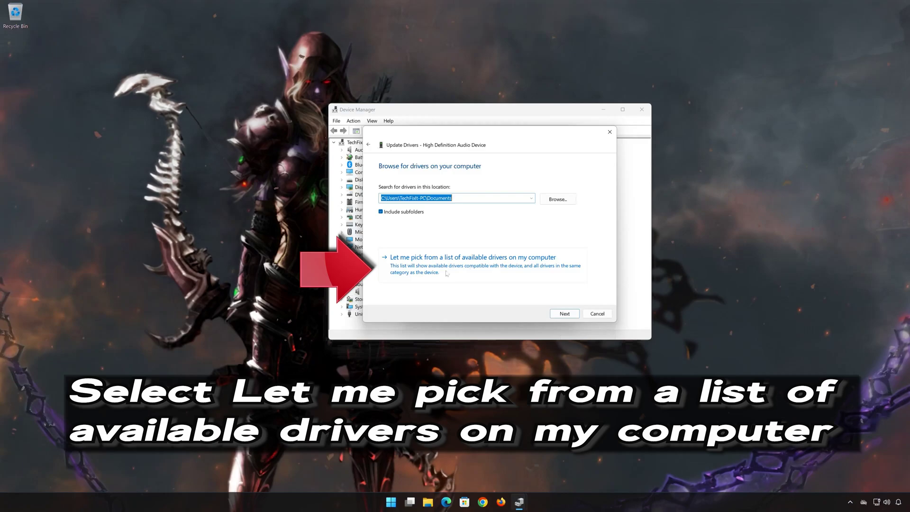
click(455, 271)
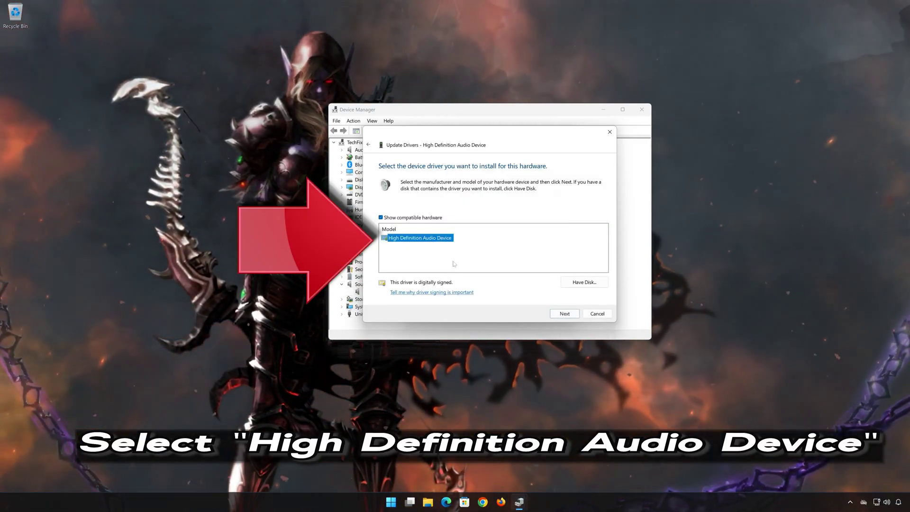
click(564, 314)
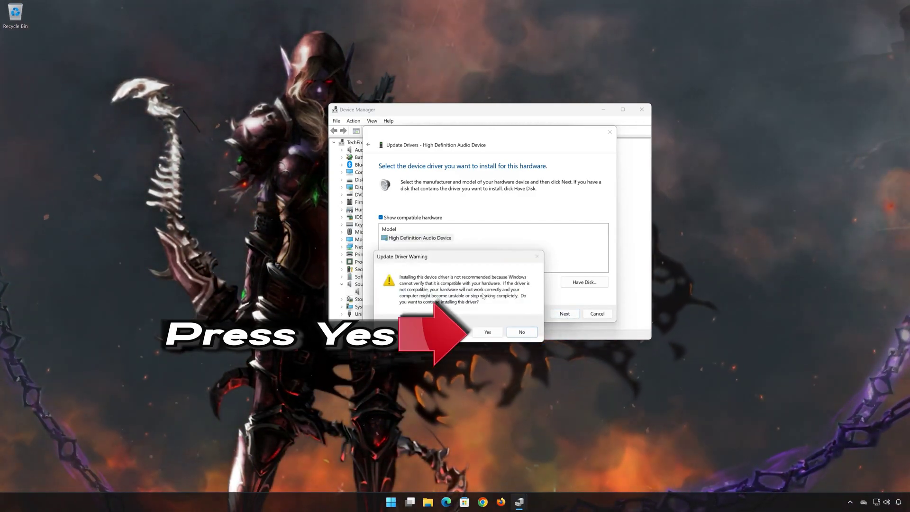
click(488, 333)
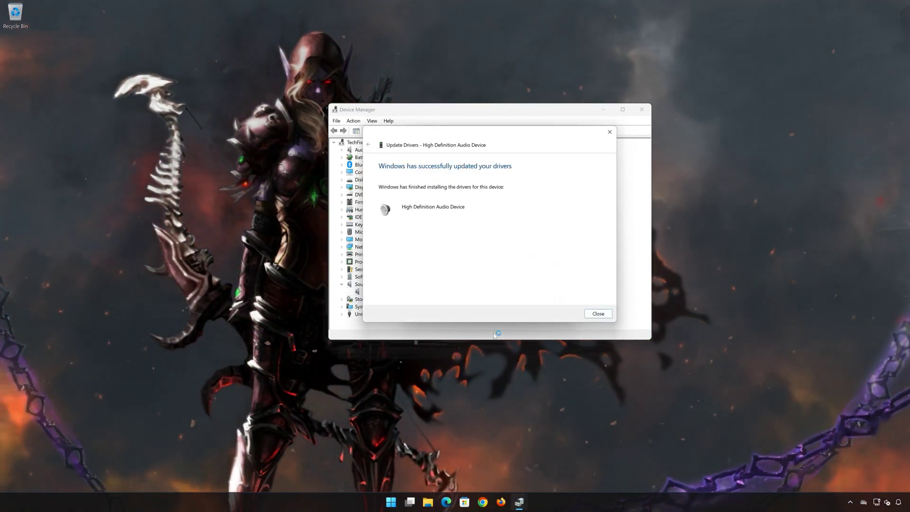
click(595, 317)
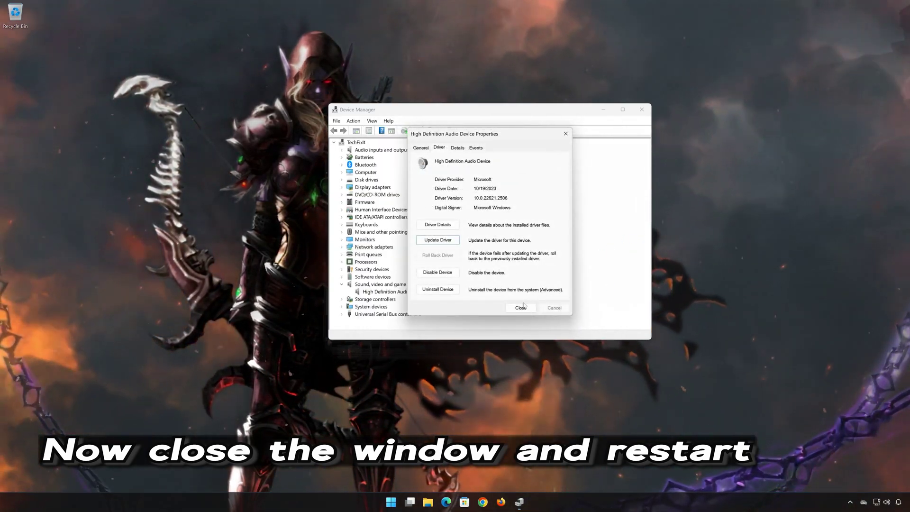
click(521, 307)
key(alt+F4)
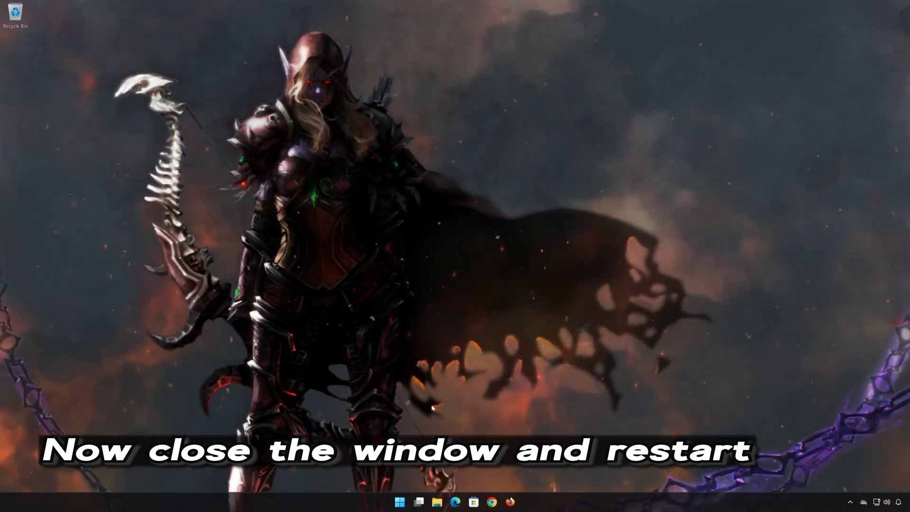
Restart the computer
click(399, 501)
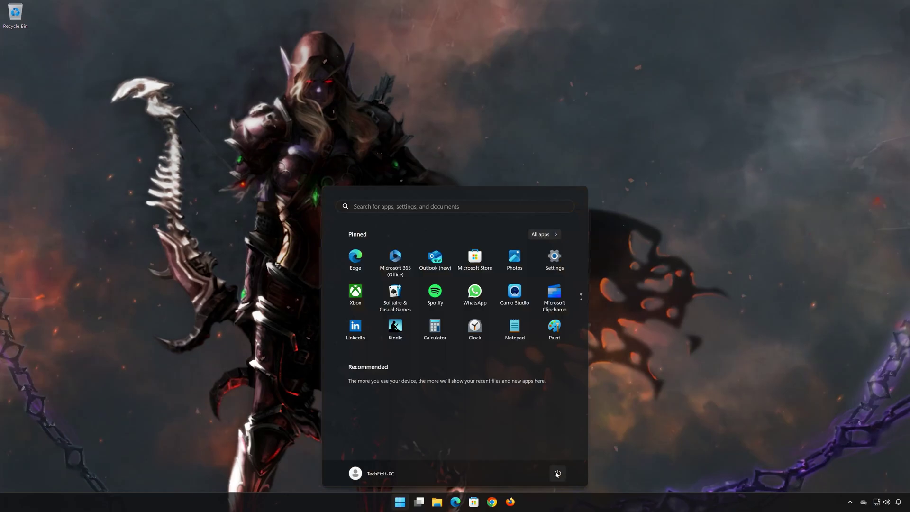
click(556, 473)
click(556, 458)
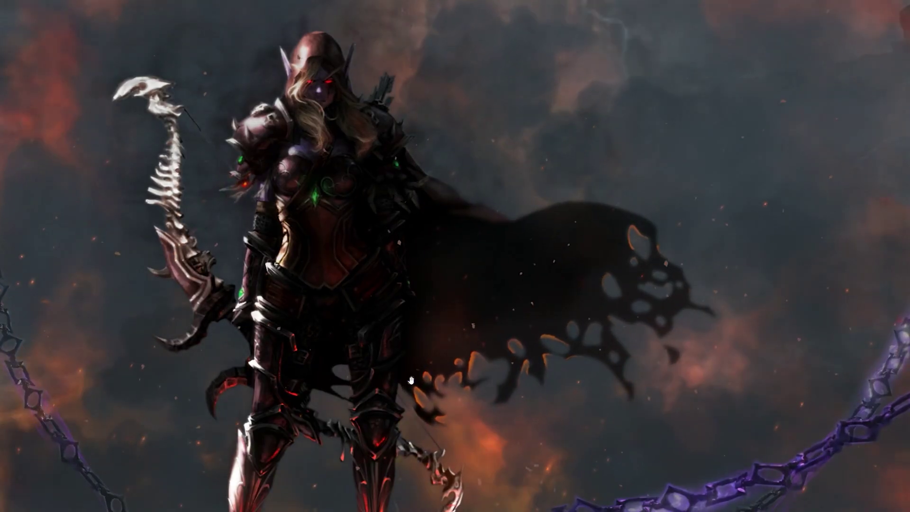
Open the Sound page of the Windows System settings and choose the HDV 820 headphones as the output device
click(292, 510)
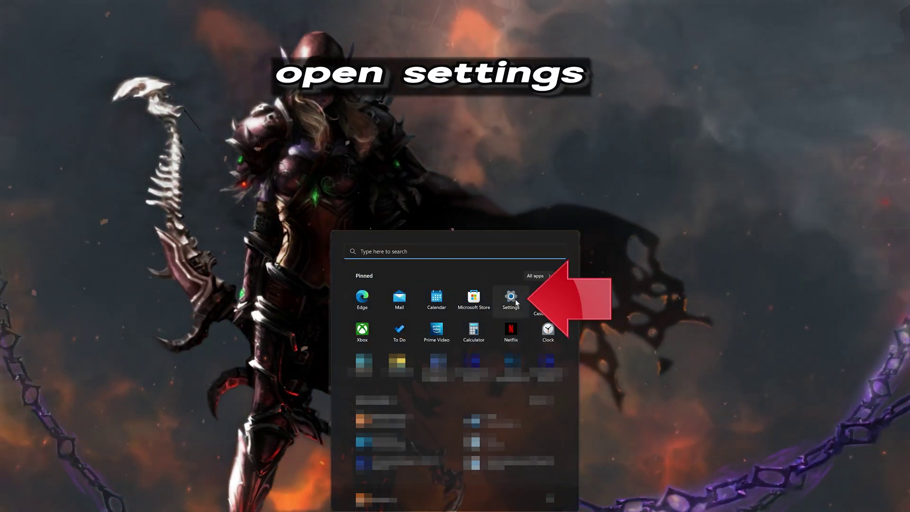
click(512, 298)
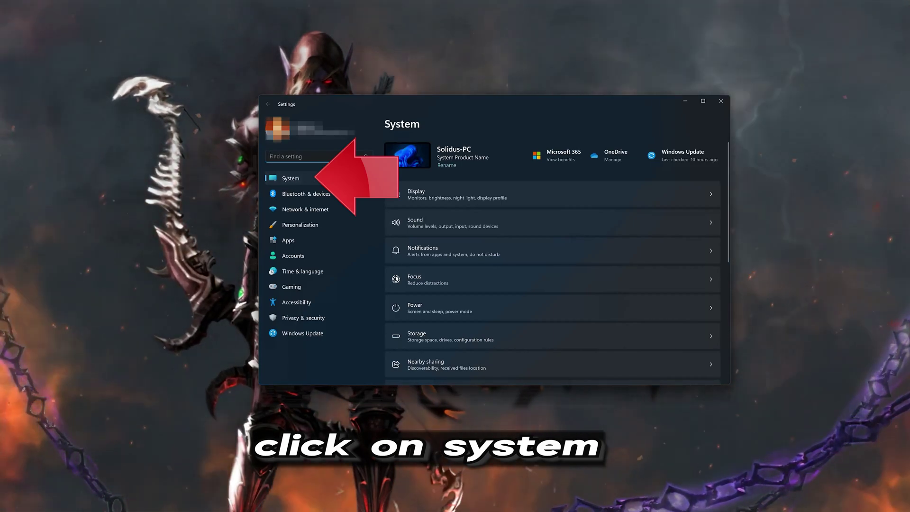
click(321, 180)
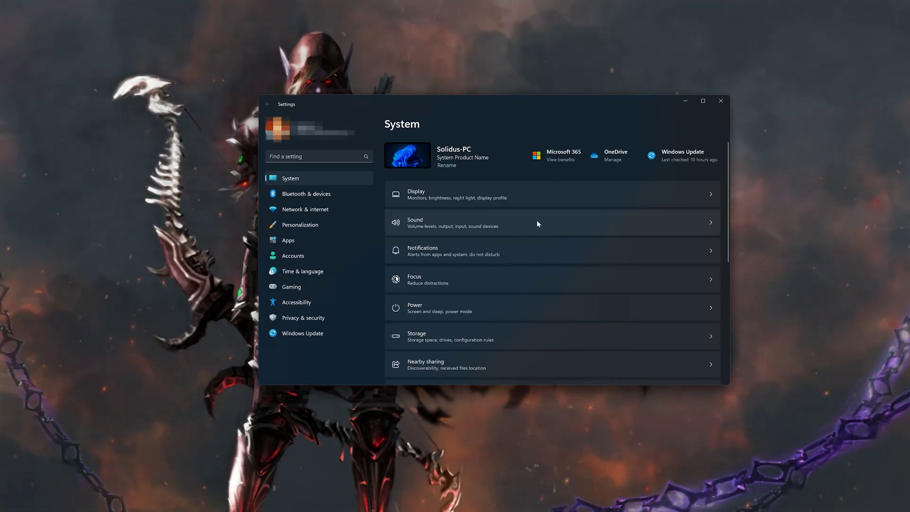
click(537, 221)
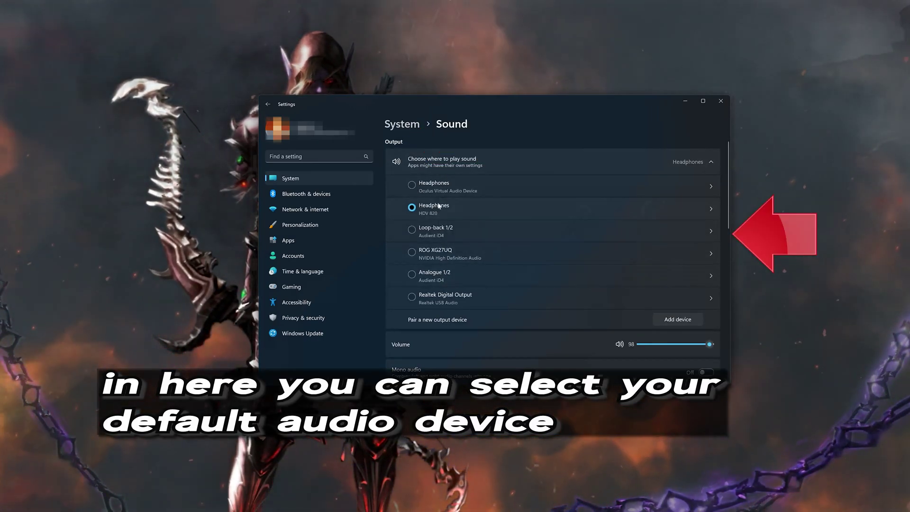
click(435, 185)
click(434, 211)
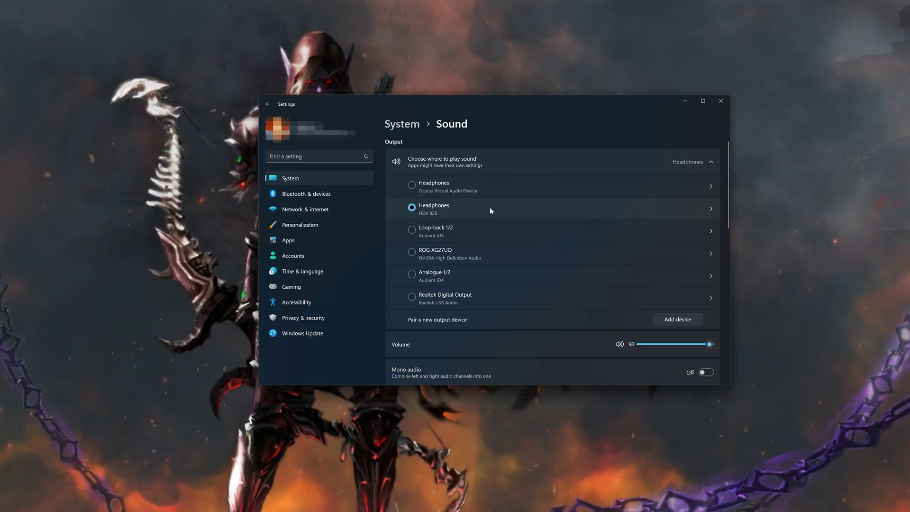
View the HDV 820 headphones' properties and the Add a device options for pairing a new output device, returning to the Sound page
click(490, 209)
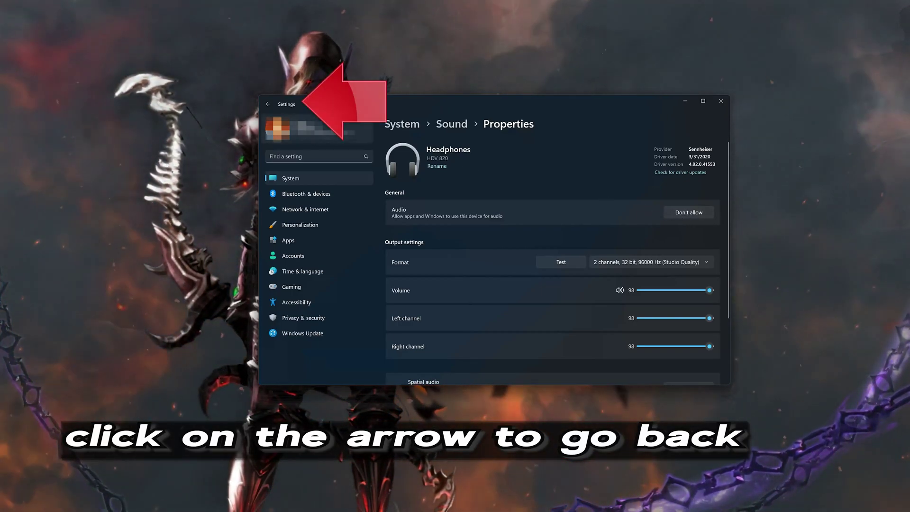
click(269, 104)
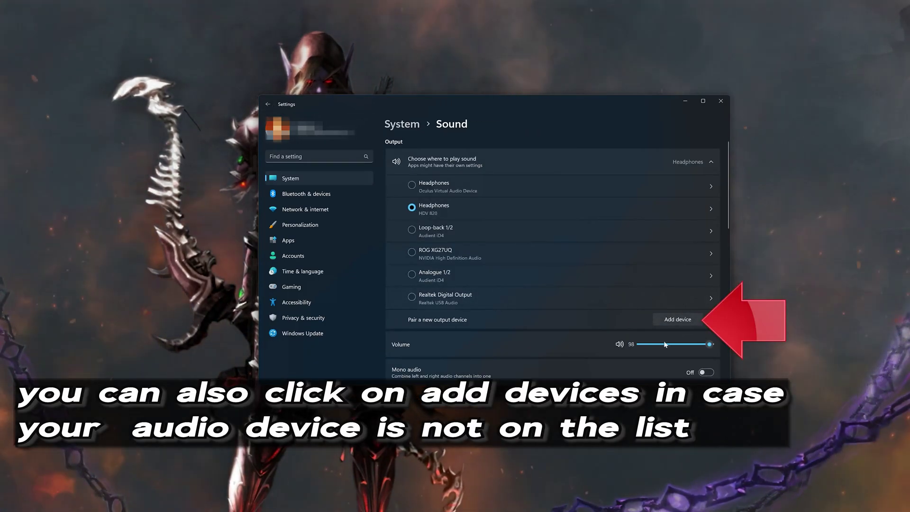
click(676, 321)
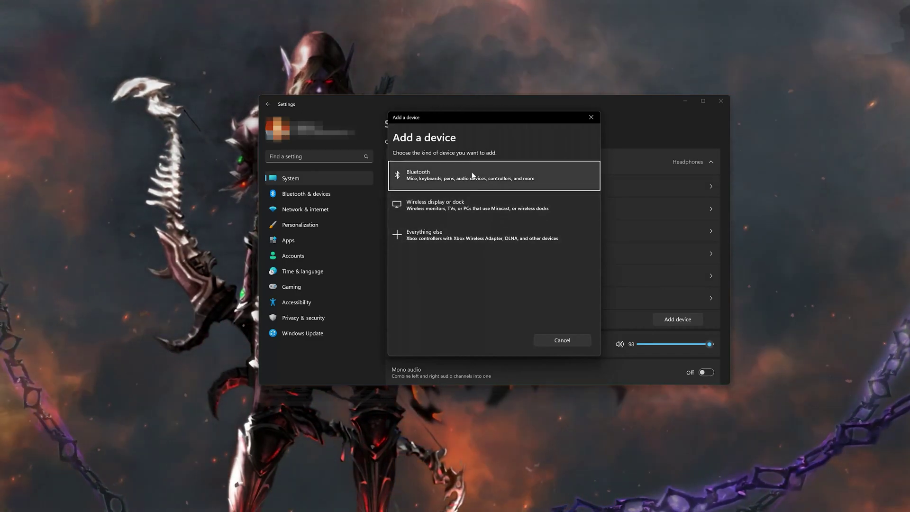
click(586, 119)
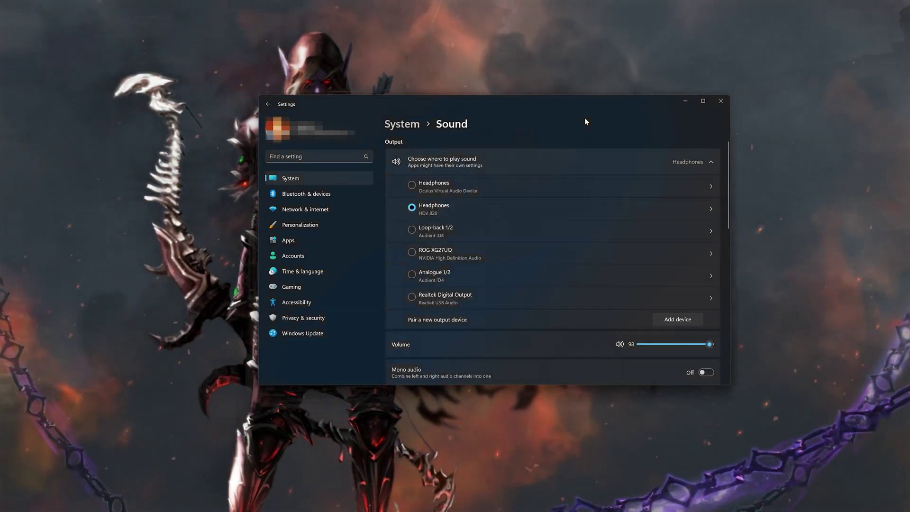